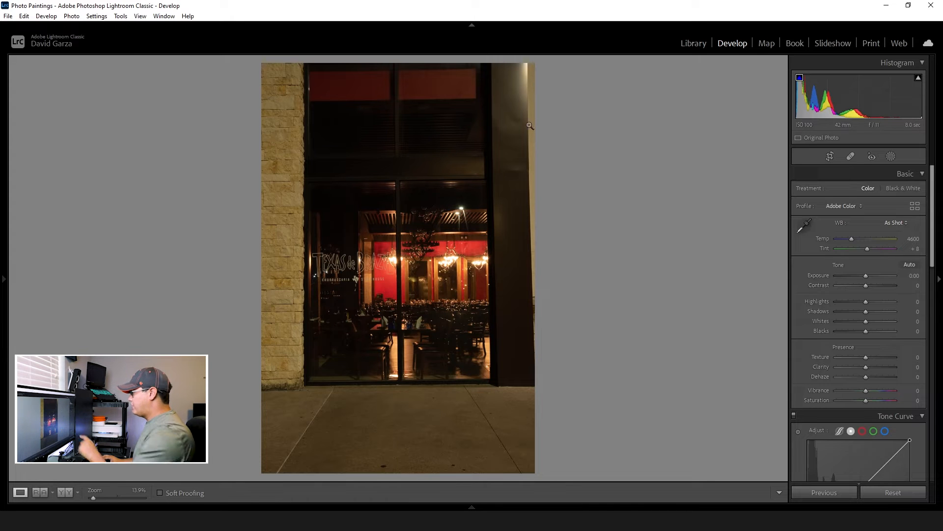
Enable the lens profile corrections for the photo.
scroll(848, 396, down, 10)
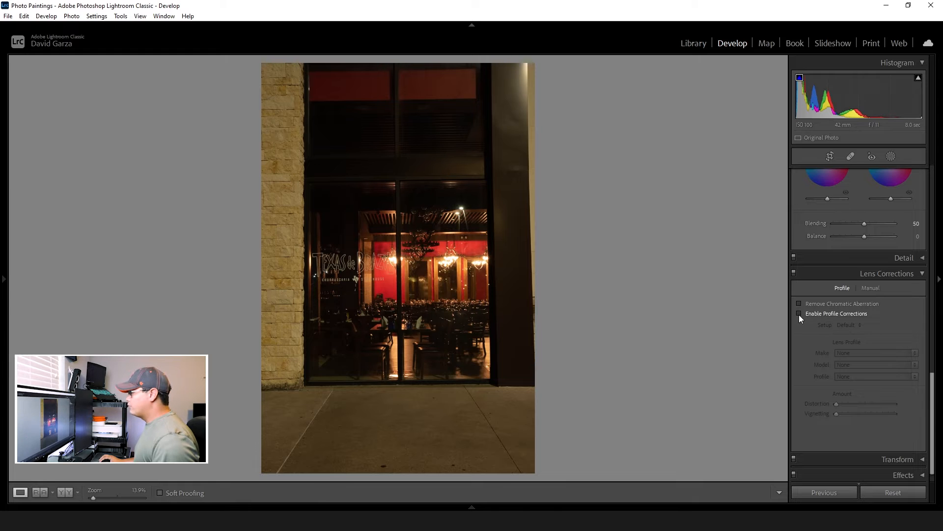
click(799, 313)
Straighten the photo to an angle of 0.36 and crop slightly inward from its right and bottom edges.
scroll(799, 314, up, 10)
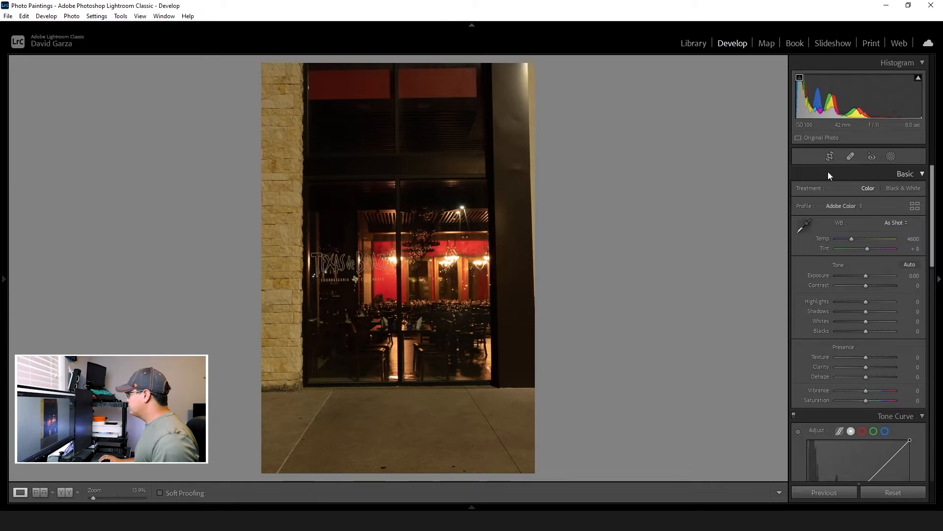
click(830, 156)
drag(590, 178, 599, 176)
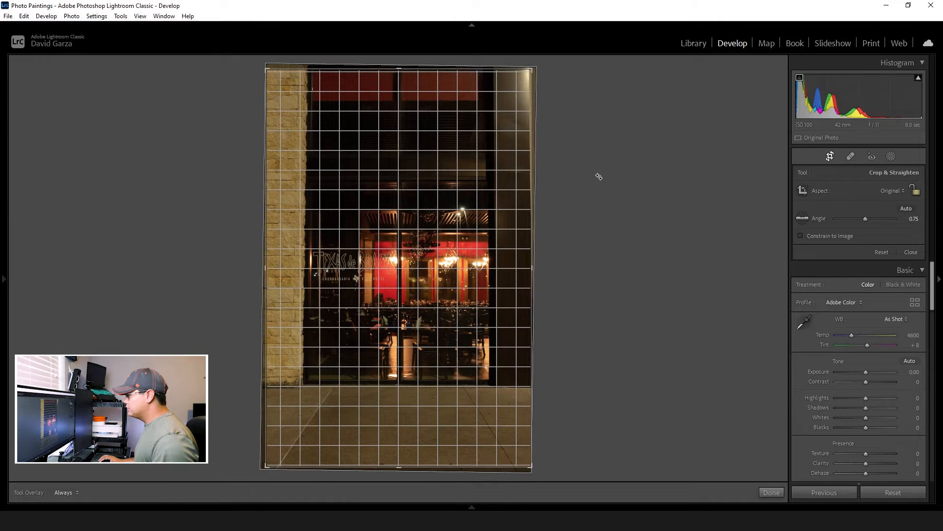
drag(599, 176, 597, 178)
drag(532, 268, 530, 268)
drag(569, 78, 565, 77)
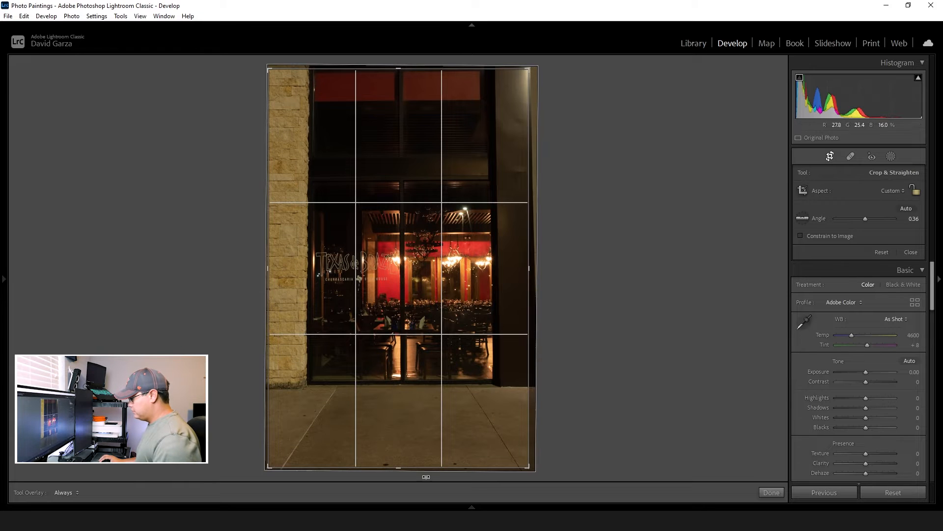
drag(399, 467, 400, 460)
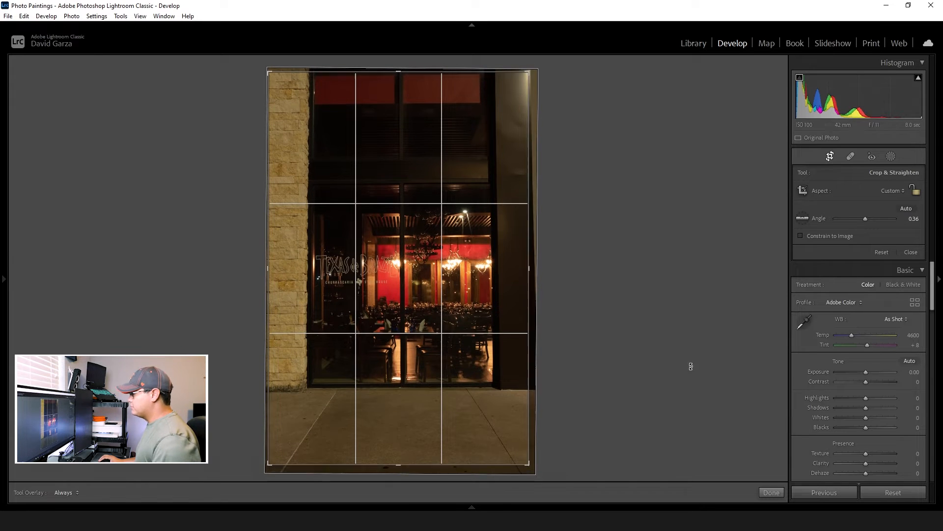
key(Return)
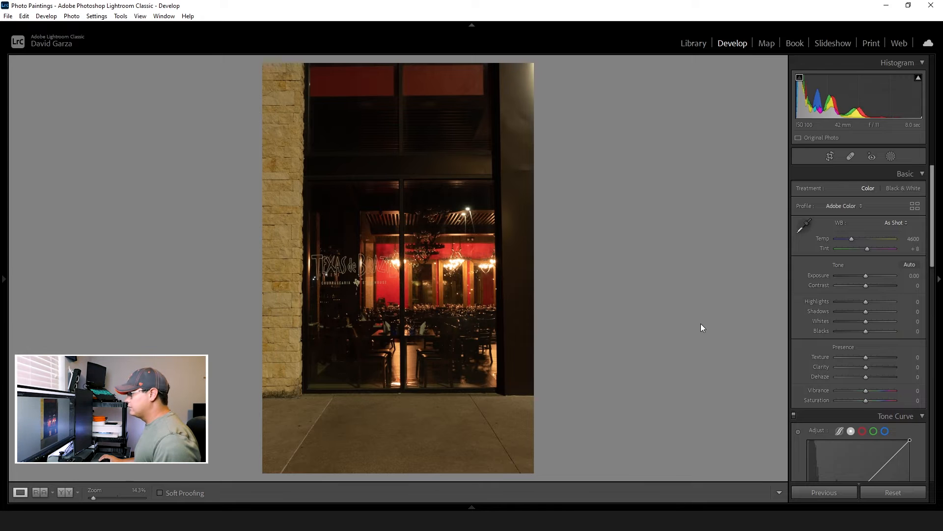
click(830, 157)
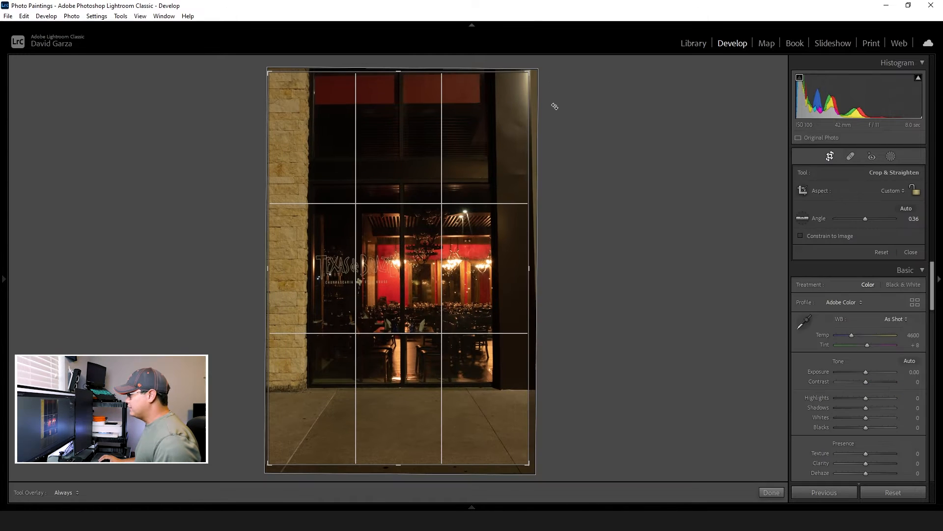
click(830, 156)
Set the vertical perspective transform to −11 and reset the horizontal and aspect adjustments to 0.
scroll(827, 320, down, 15)
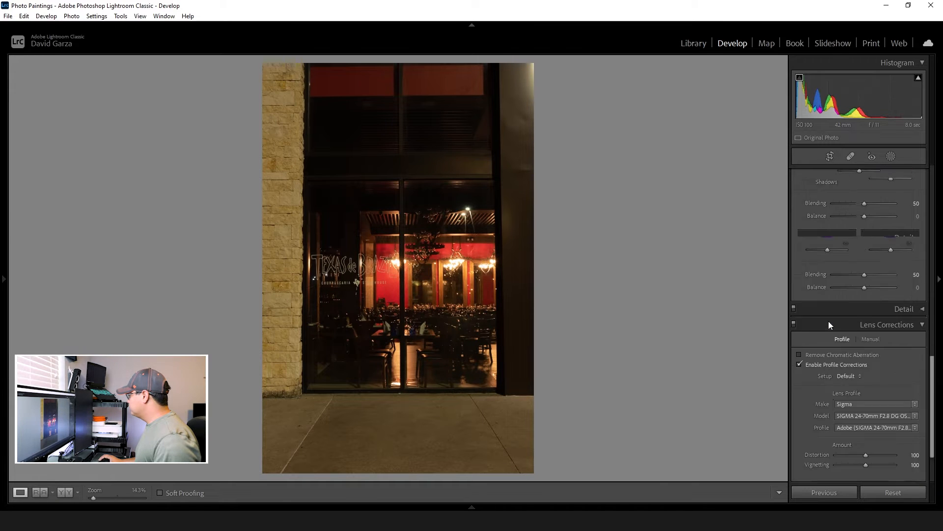
scroll(829, 320, down, 3)
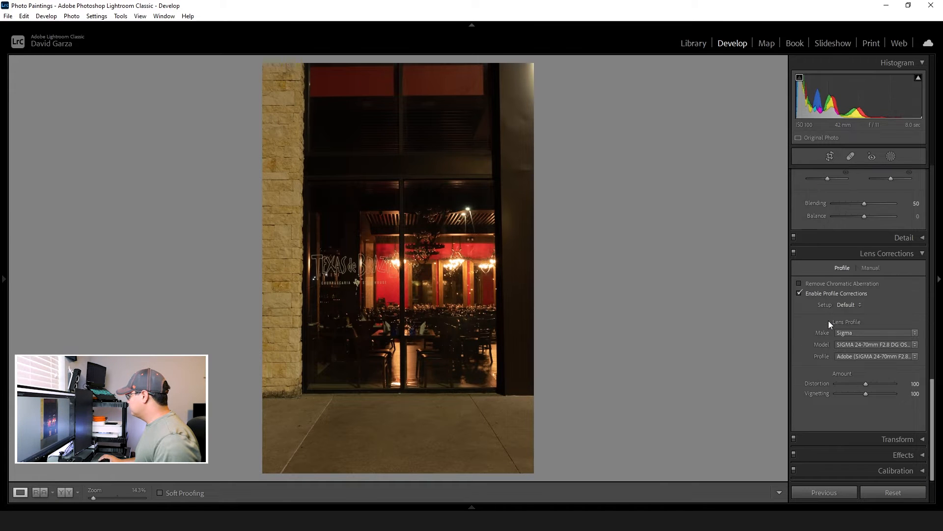
click(923, 442)
drag(864, 360, 862, 390)
double_click(860, 371)
double_click(862, 389)
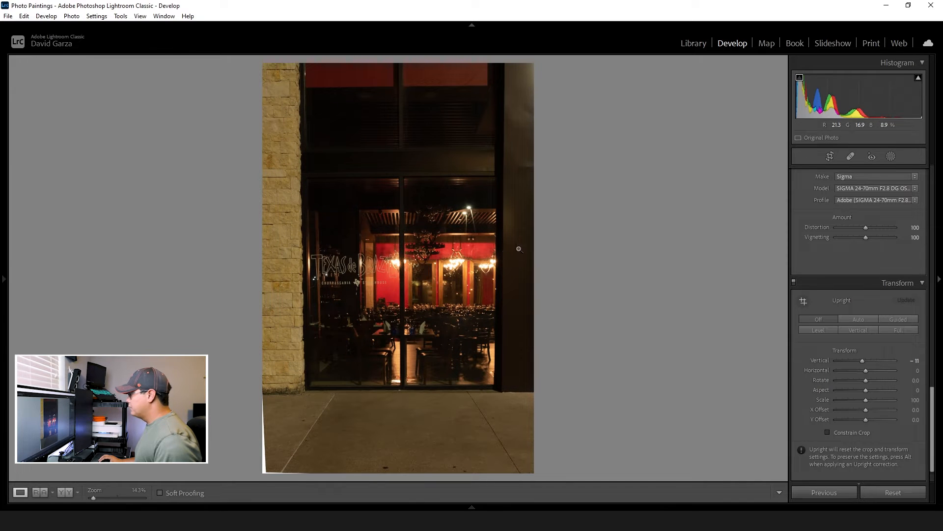
Crop the left, right and bottom edges inward to remove the blank corner left by the perspective correction.
scroll(842, 271, up, 10)
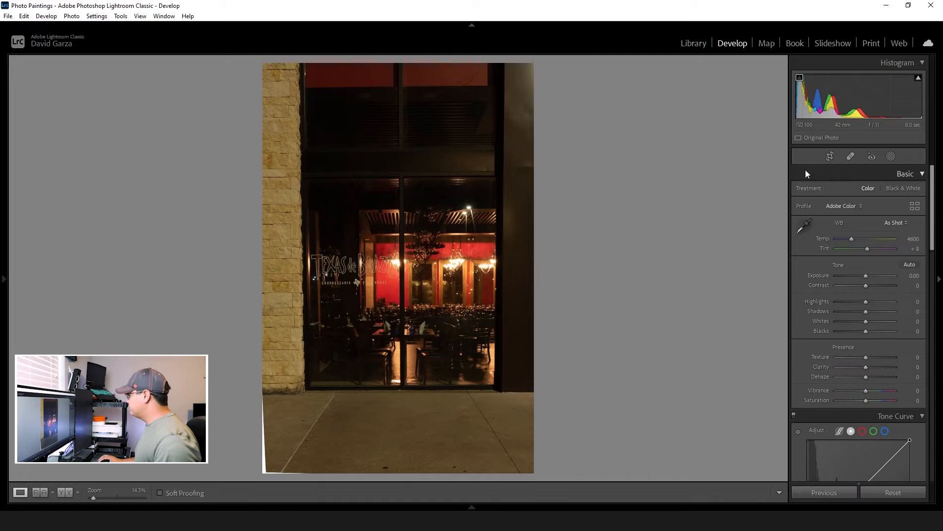
click(827, 160)
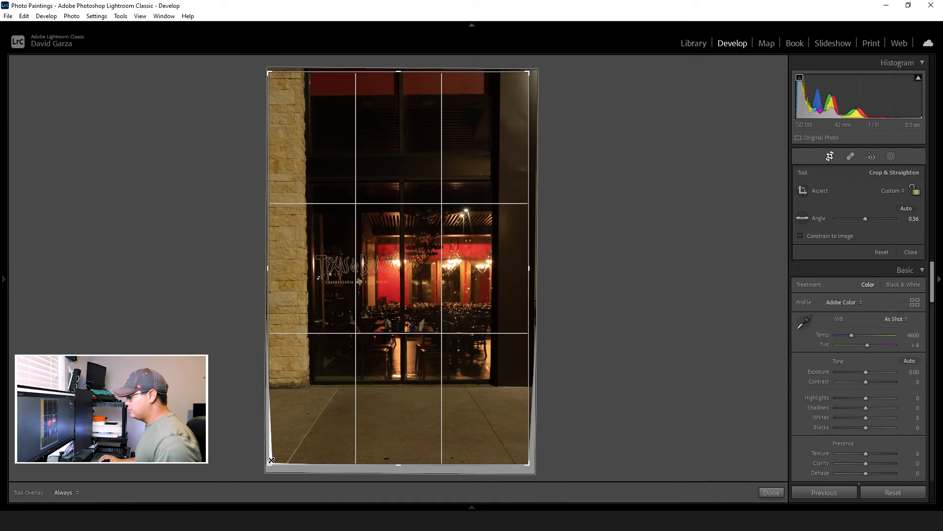
drag(266, 278, 272, 279)
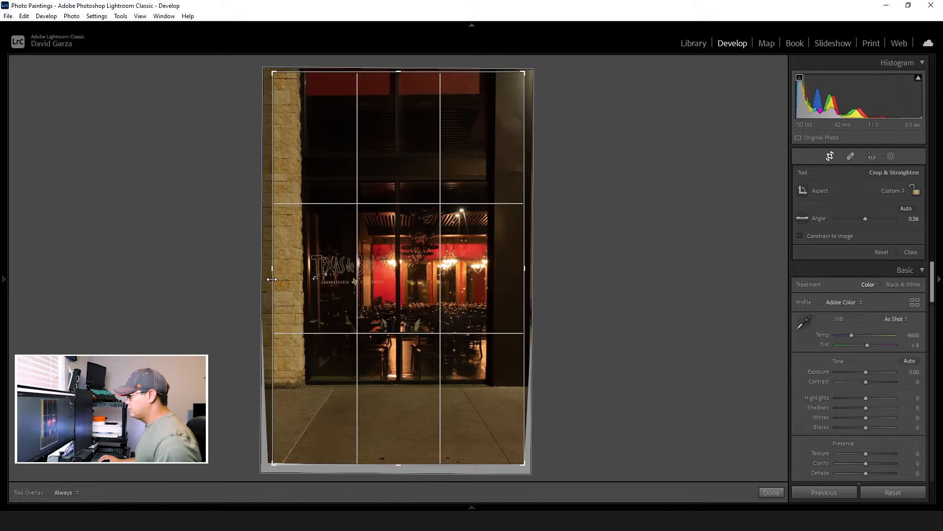
drag(525, 266, 520, 266)
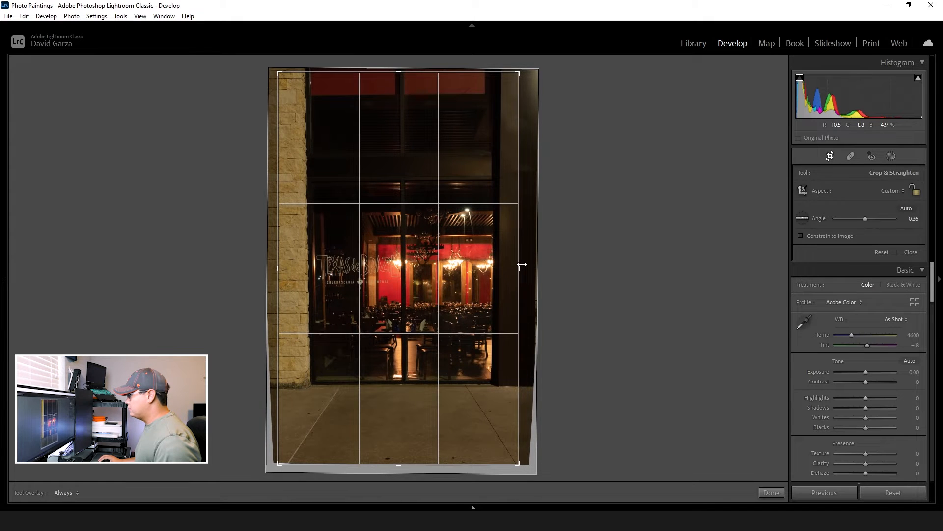
drag(435, 463, 435, 460)
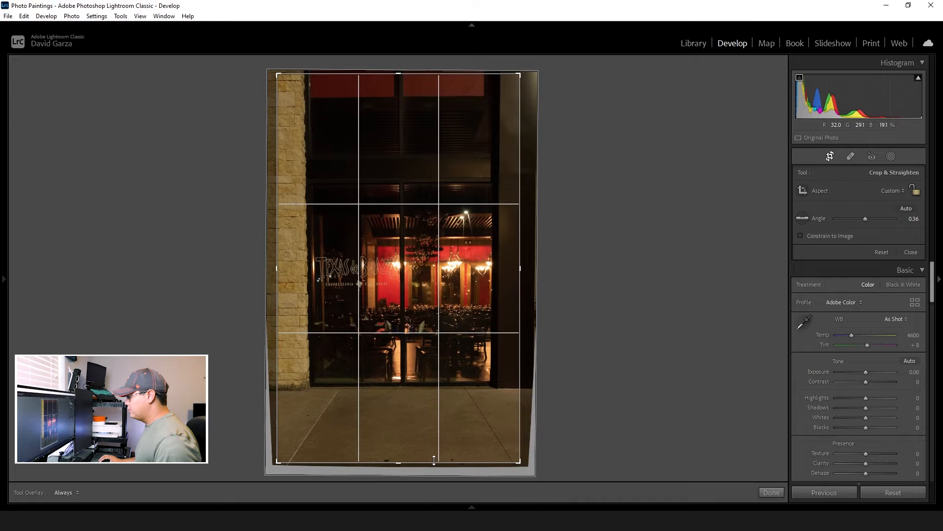
key(Return)
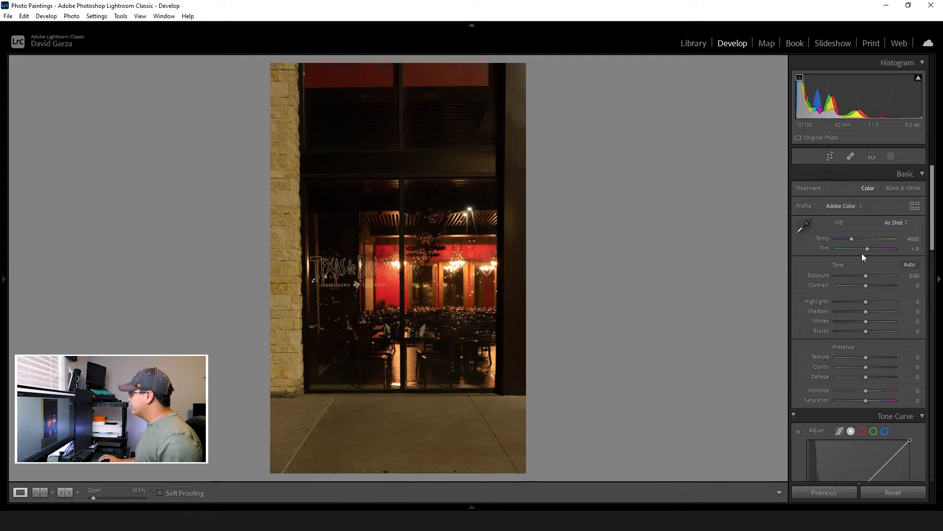
Set the tone curve's point curve to Strong Contrast.
scroll(833, 380, down, 5)
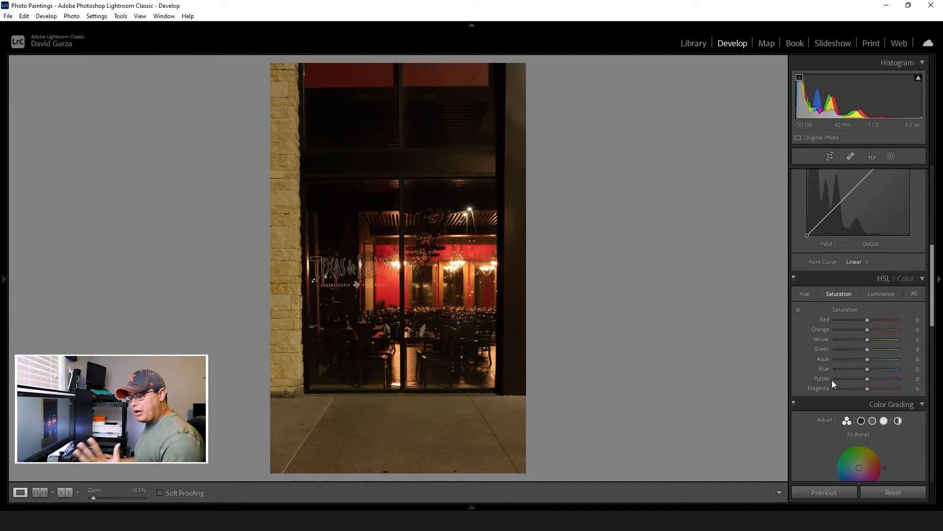
scroll(847, 292, up, 5)
scroll(848, 295, down, 3)
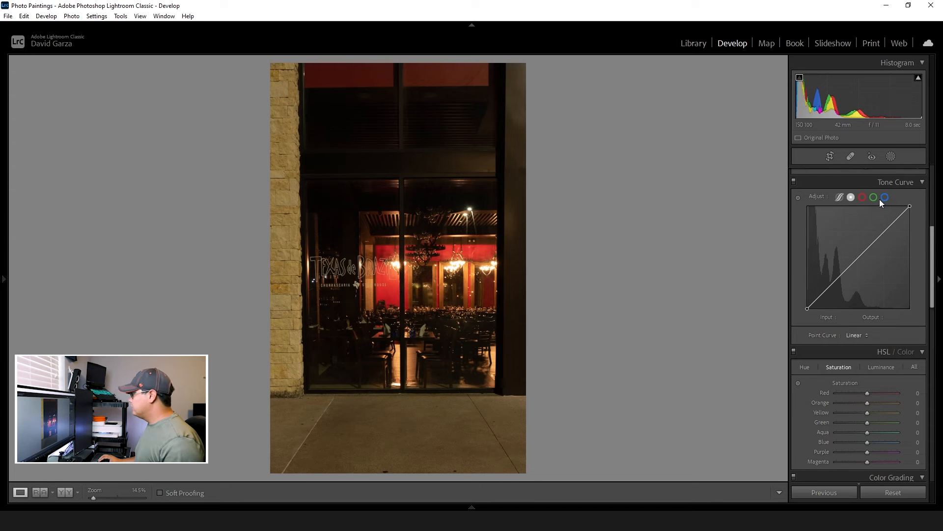
click(865, 335)
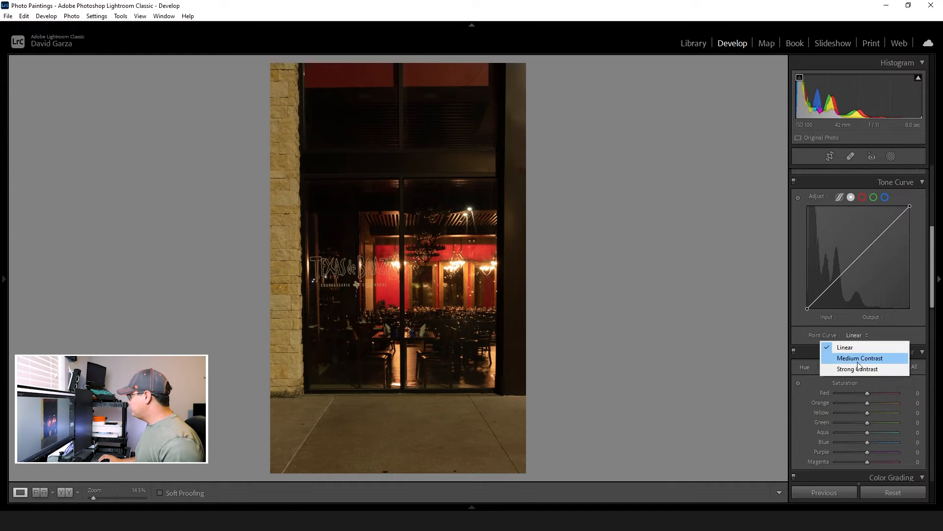
click(848, 371)
Set the exposure to +0.29 and cool the white balance to temperature 3765 with tint +26.
scroll(847, 370, up, 3)
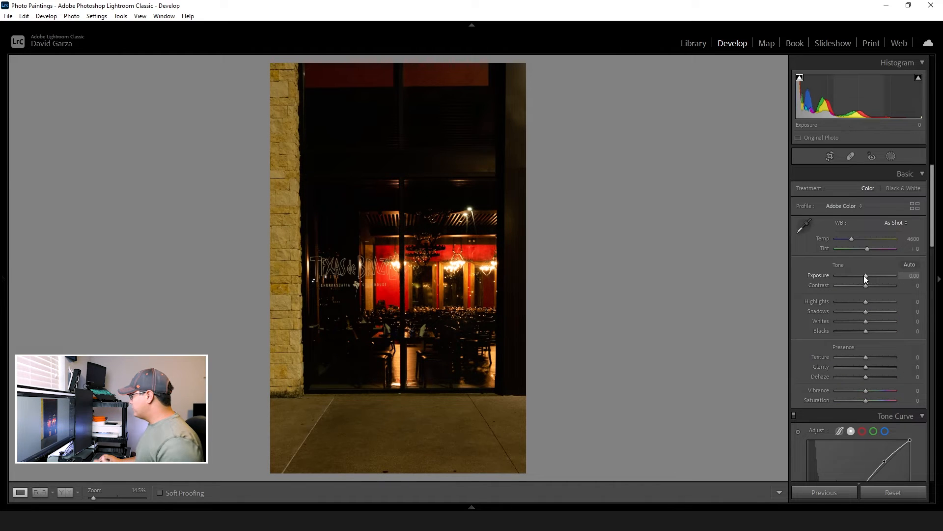
drag(864, 276, 866, 274)
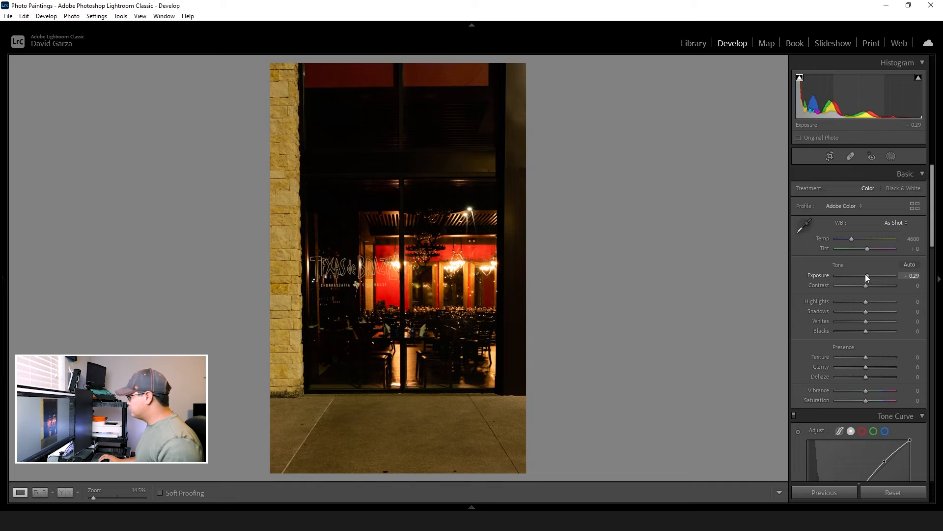
drag(850, 240, 871, 247)
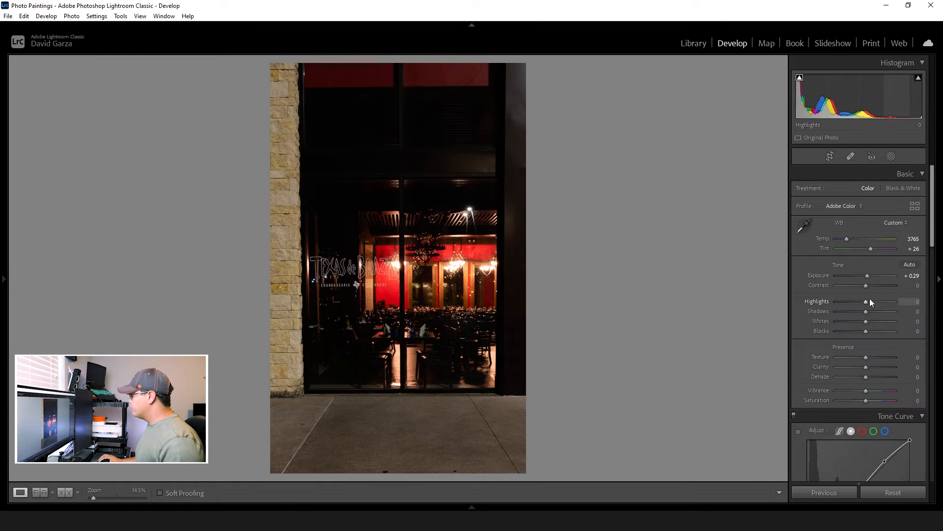
Set highlights to −8, shadows to +63, whites to −9, blacks to +4, exposure to +0.71 and contrast to +8.
drag(861, 303, 866, 329)
drag(864, 281, 869, 278)
click(867, 286)
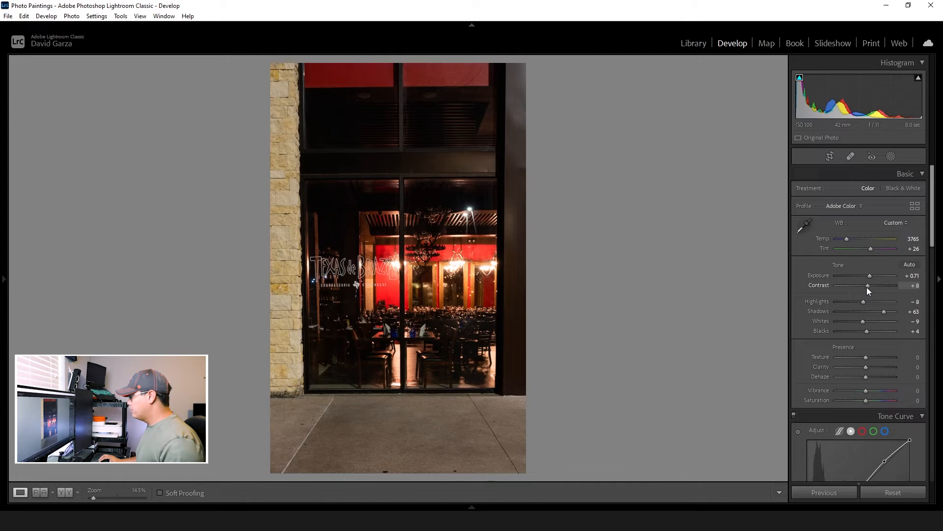
Desaturate all eight HSL color channels, from red to magenta, to −100.
scroll(850, 299, down, 8)
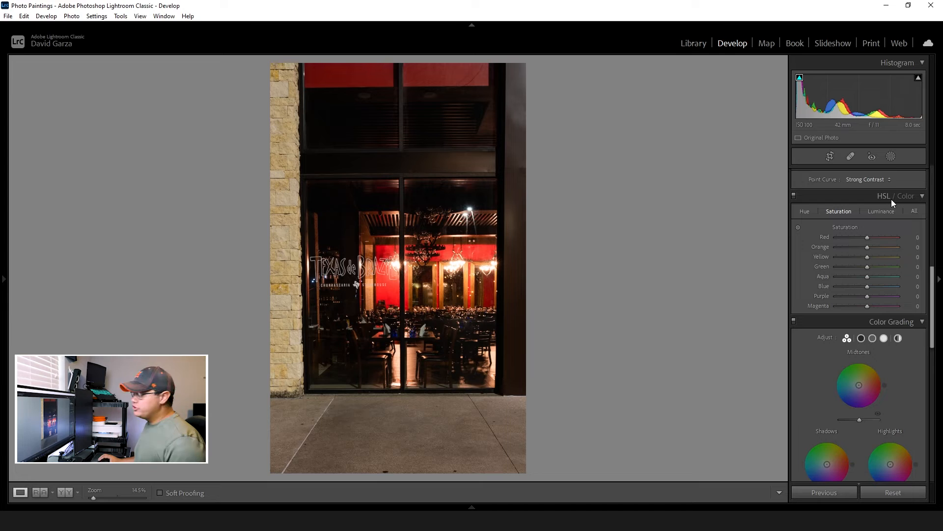
drag(867, 237, 822, 258)
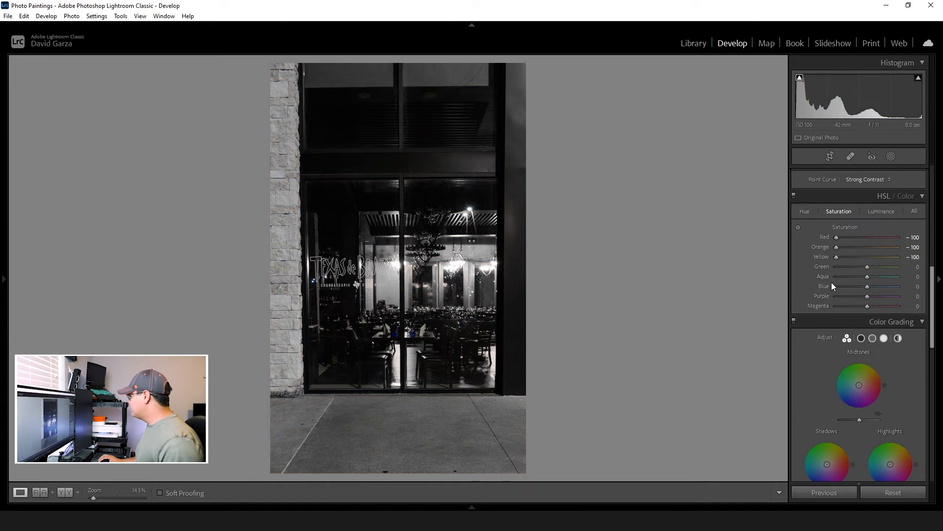
click(835, 267)
click(836, 276)
click(836, 286)
click(838, 296)
click(835, 306)
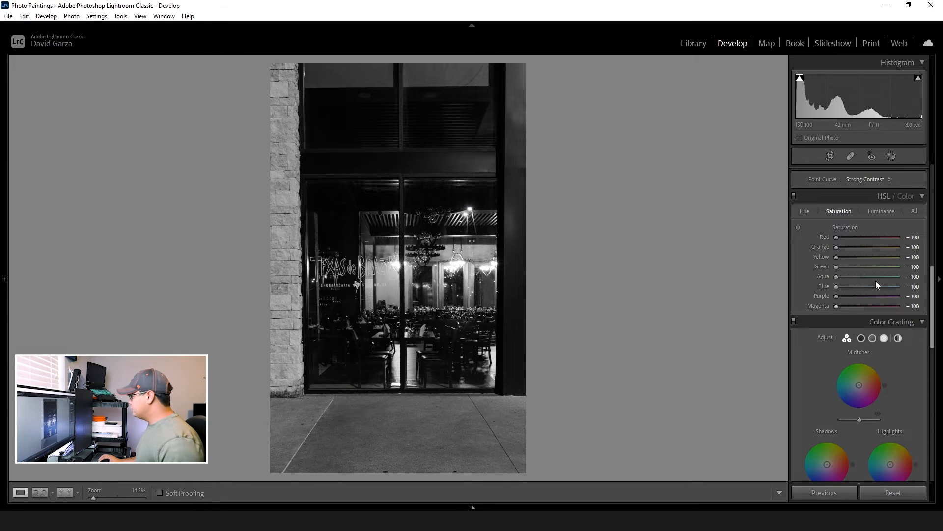
Set the HSL saturation to +42 for red, −78 for orange and yellow, and +34 for blue.
drag(836, 238, 879, 236)
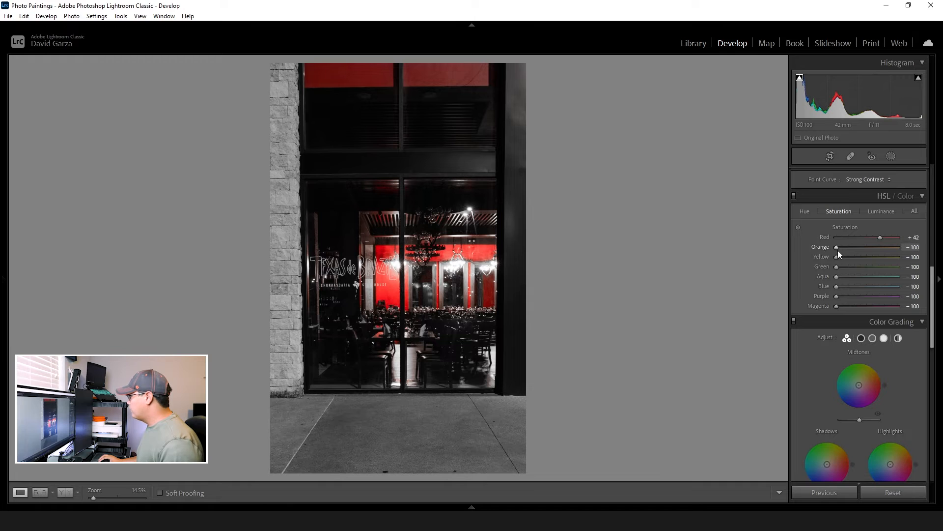
mouse_move(838, 249)
mouse_down()
mouse_move(864, 256)
mouse_move(844, 255)
mouse_up()
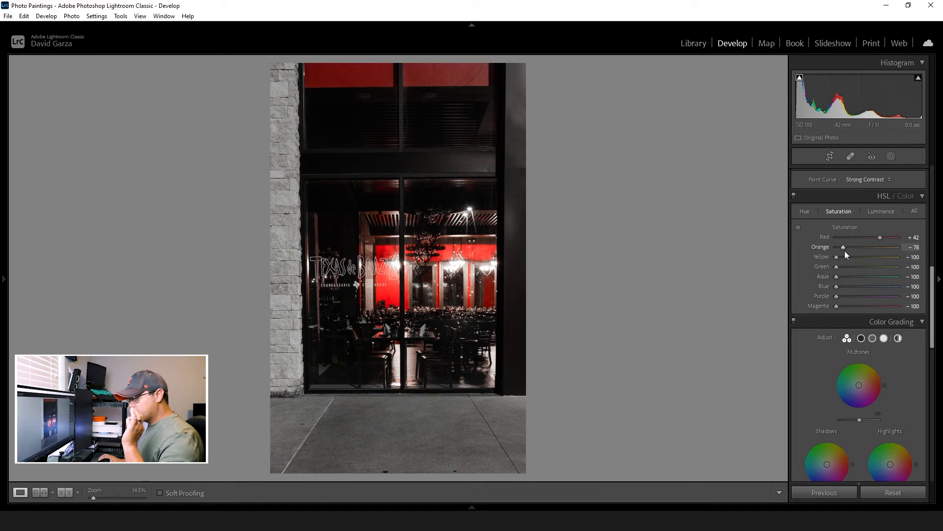
drag(836, 257, 878, 296)
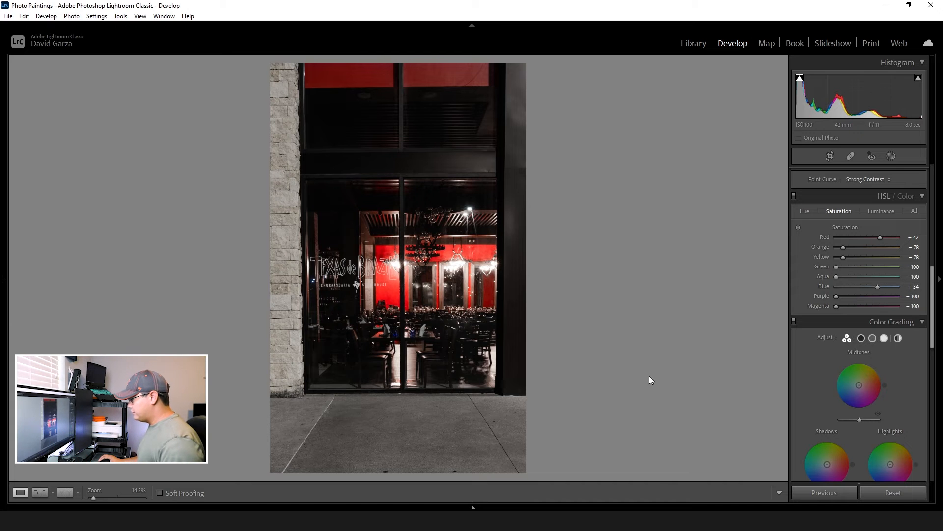
Check the blue glasses on the dining tables up close and set the blue saturation to +7.
click(409, 320)
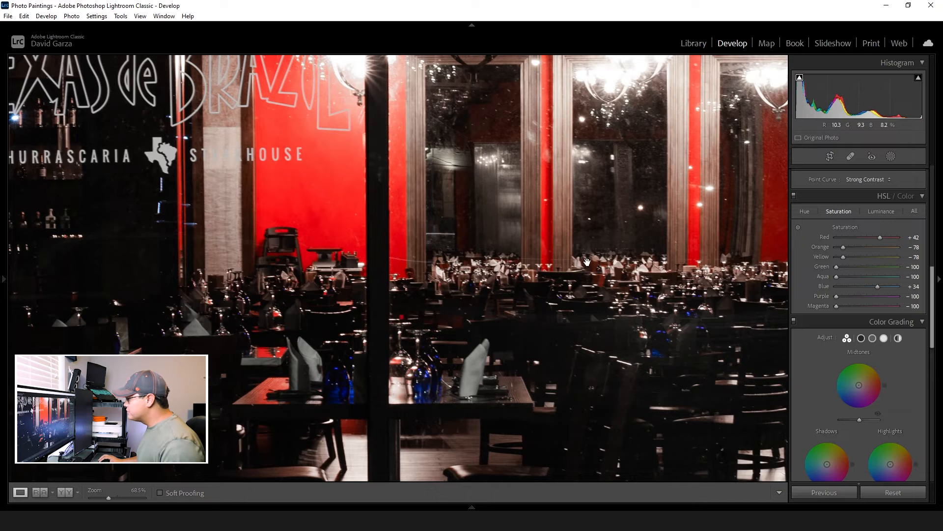
click(364, 386)
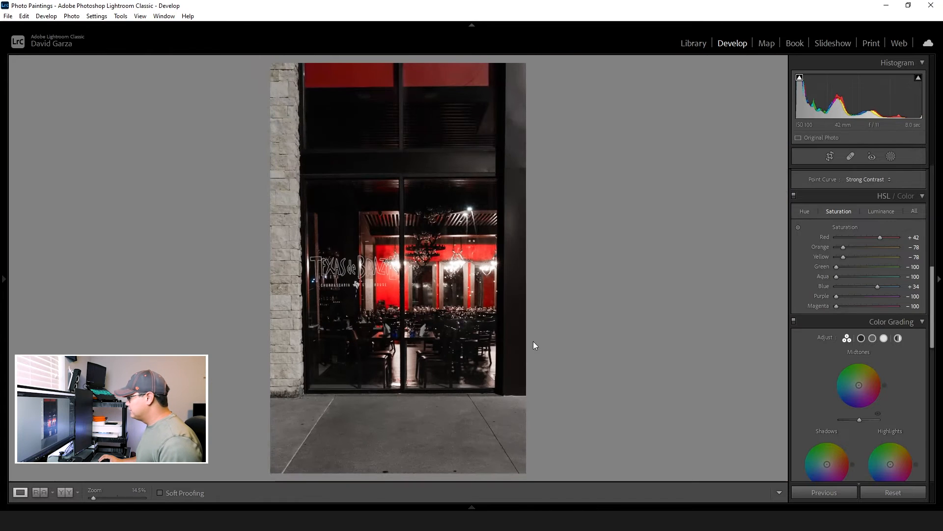
mouse_move(874, 287)
mouse_down()
mouse_move(844, 284)
mouse_move(869, 287)
mouse_up()
drag(836, 297, 864, 297)
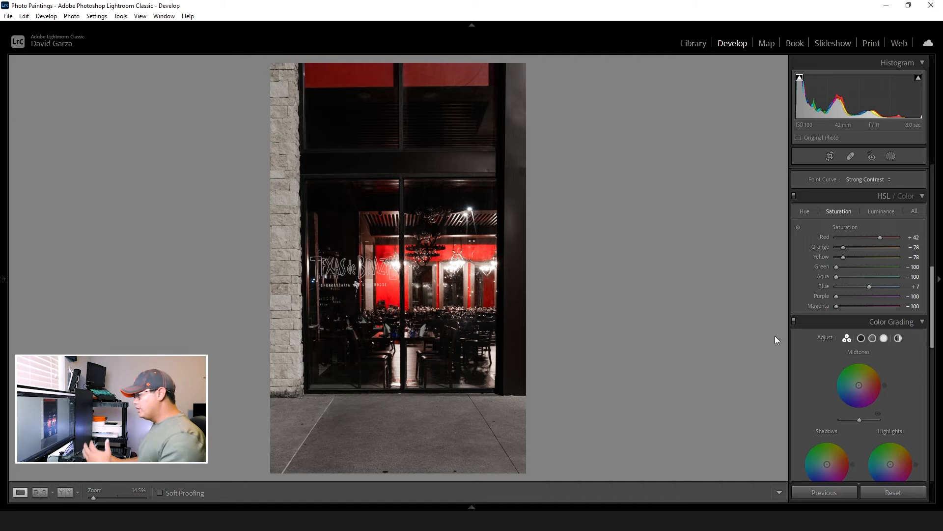
Raise the contrast to +31 and the exposure to +1.05.
scroll(809, 269, up, 8)
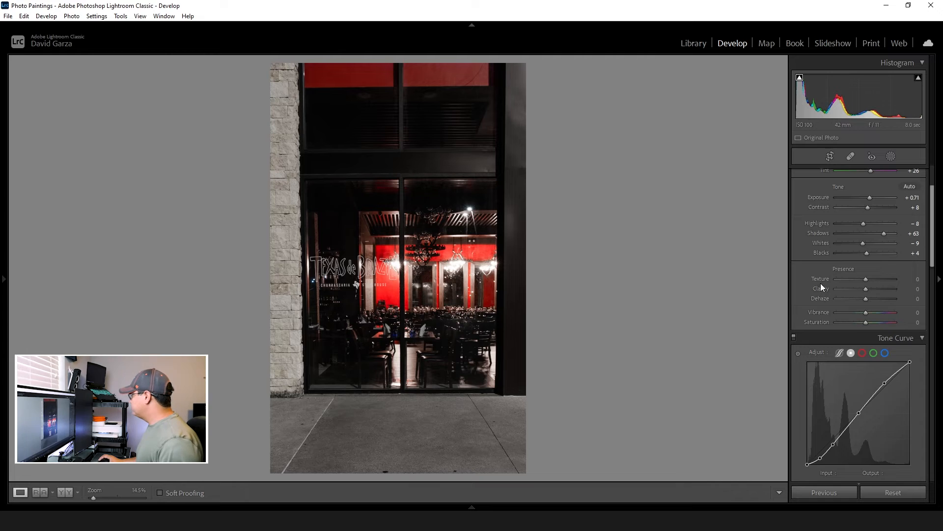
scroll(820, 284, up, 3)
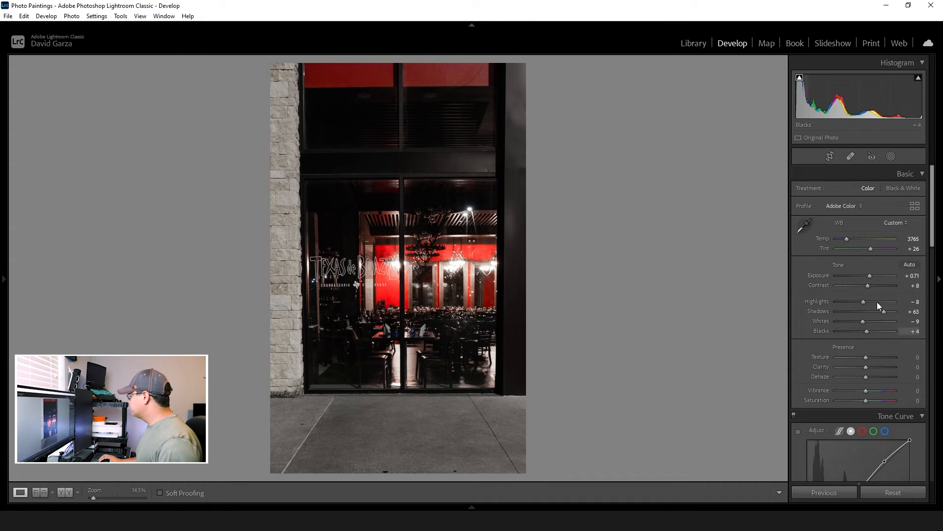
mouse_move(868, 287)
mouse_down()
mouse_move(880, 288)
mouse_move(868, 287)
mouse_move(871, 278)
mouse_up()
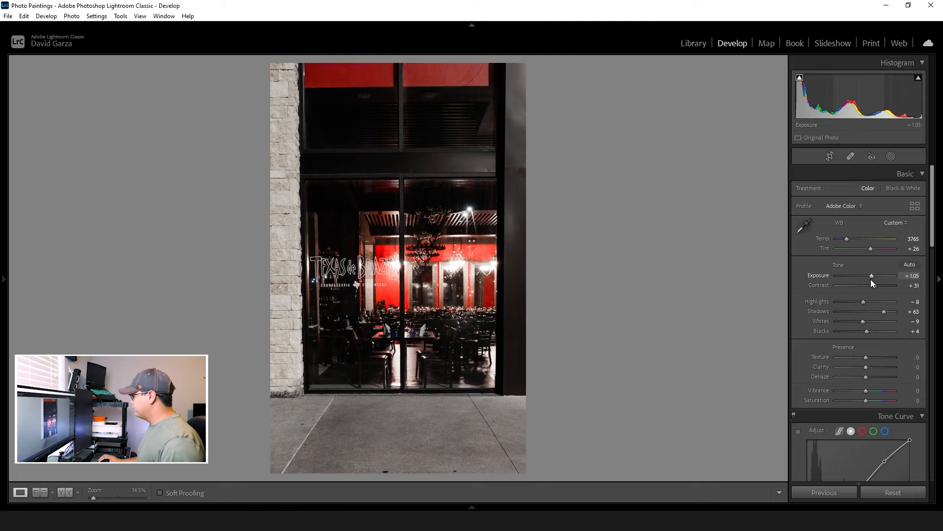
Set the highlights to −56, the shadows to +80 and the whites to +28.
drag(862, 305, 866, 338)
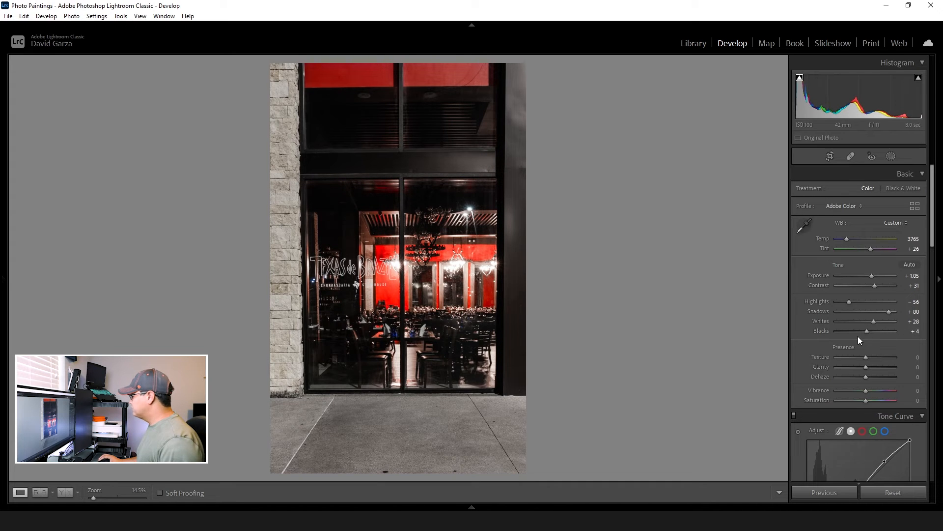
Try the Black & White treatment and a cooler white balance temperature, reverting both.
click(895, 189)
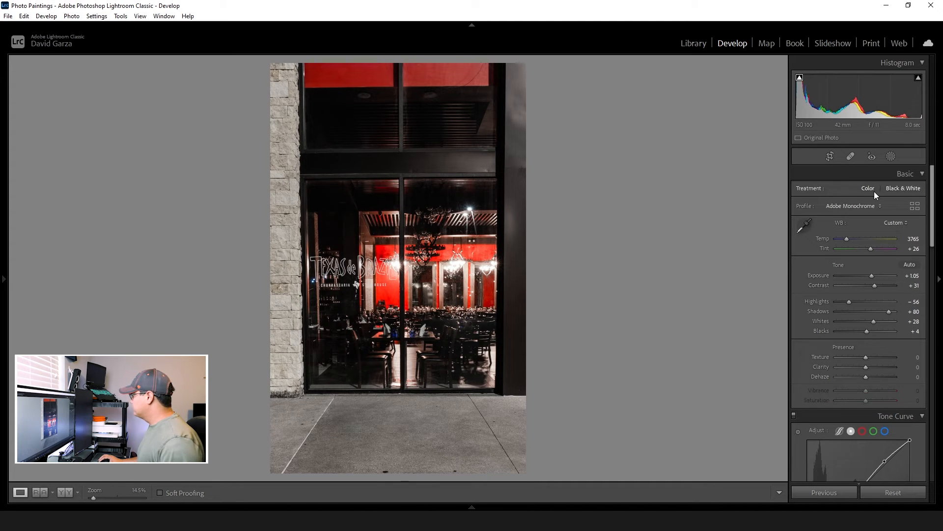
click(867, 188)
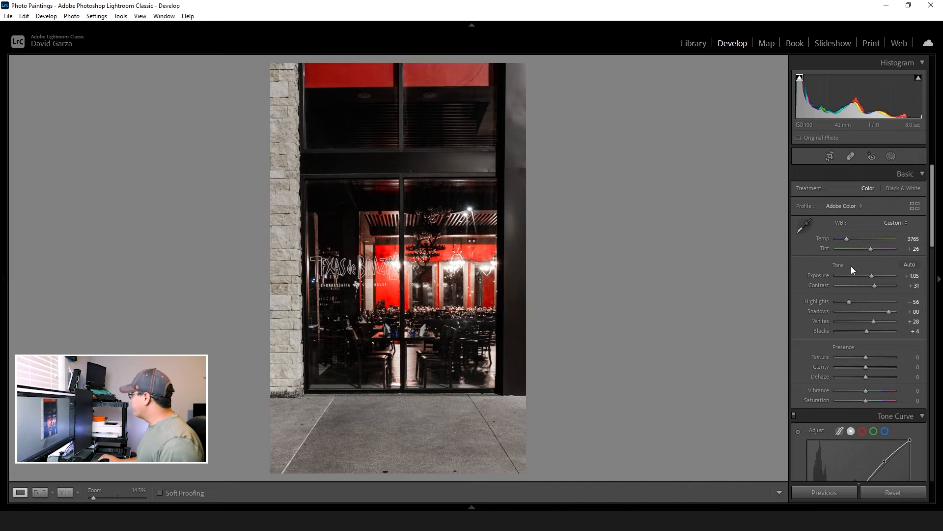
mouse_move(847, 237)
mouse_down()
mouse_move(862, 240)
mouse_move(840, 238)
mouse_up()
key(ctrl+z)
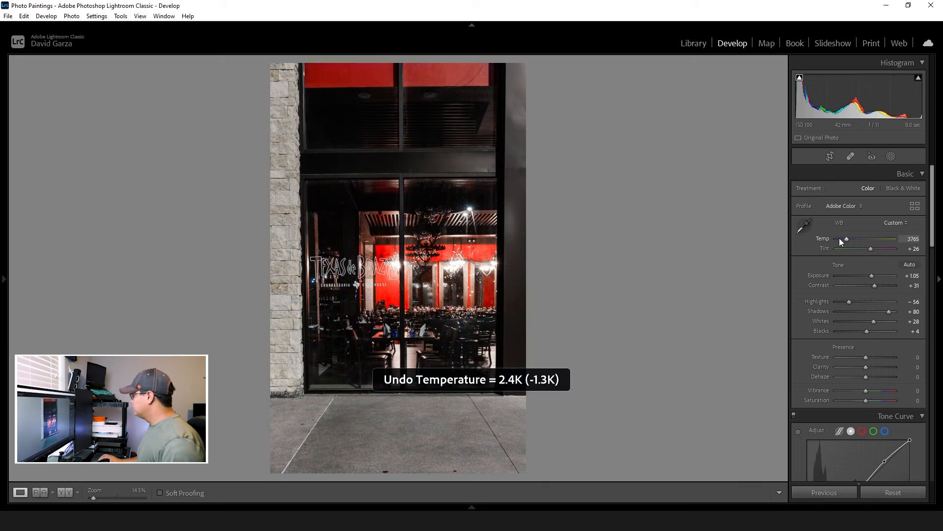
Set the presence adjustments to texture −6, clarity +16 and vibrance +11.
scroll(806, 299, down, 5)
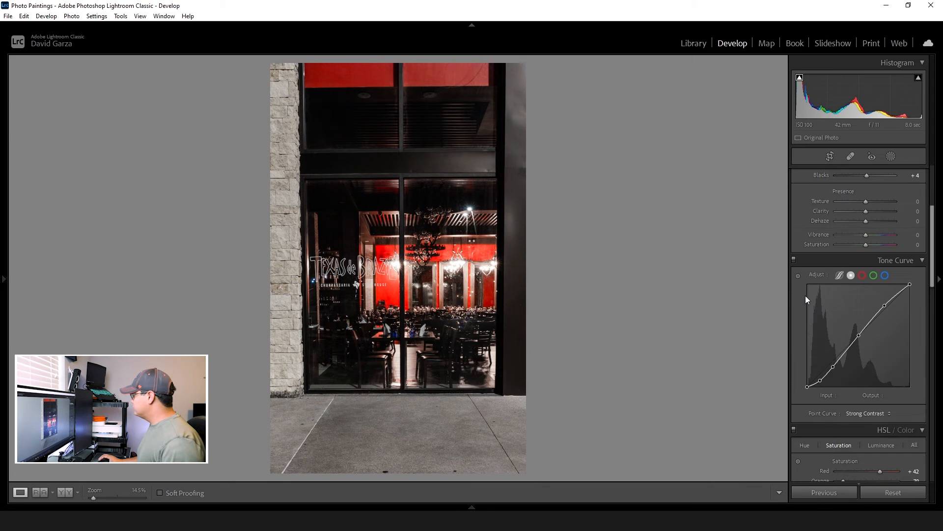
drag(862, 234, 869, 211)
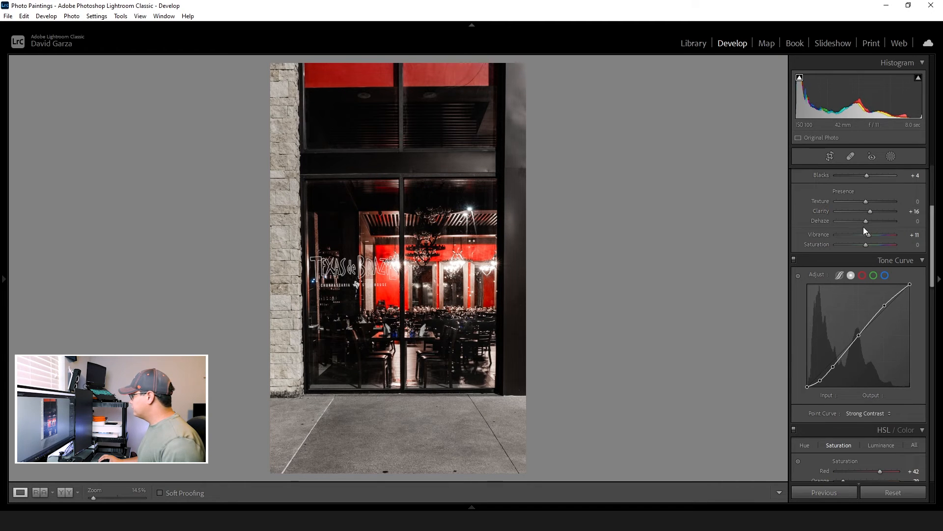
mouse_move(865, 222)
mouse_down()
mouse_move(876, 223)
mouse_move(858, 221)
mouse_move(870, 223)
mouse_move(864, 202)
mouse_move(853, 201)
mouse_move(878, 206)
mouse_move(851, 207)
mouse_move(865, 210)
mouse_up()
double_click(869, 223)
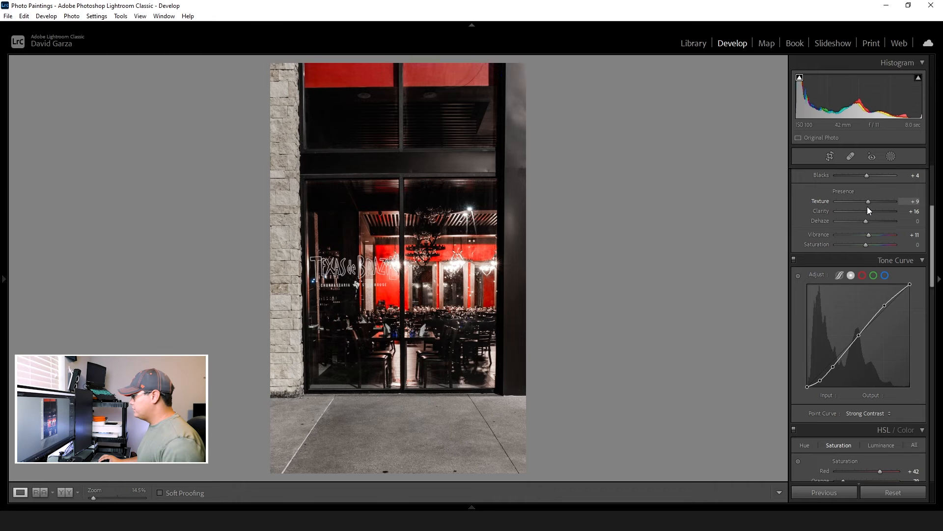
drag(868, 207, 862, 207)
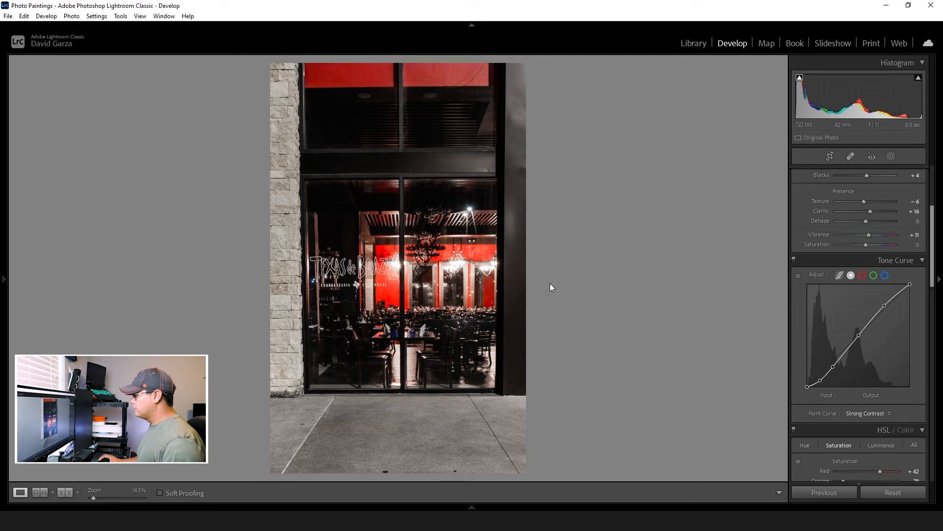
Crop away part of the sidewalk along the lower edge of the photo.
click(829, 157)
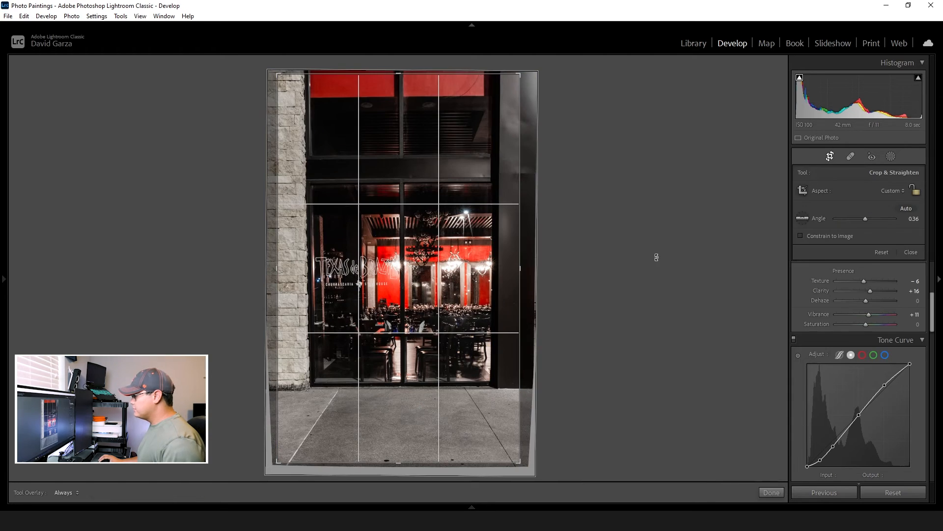
drag(392, 460, 396, 444)
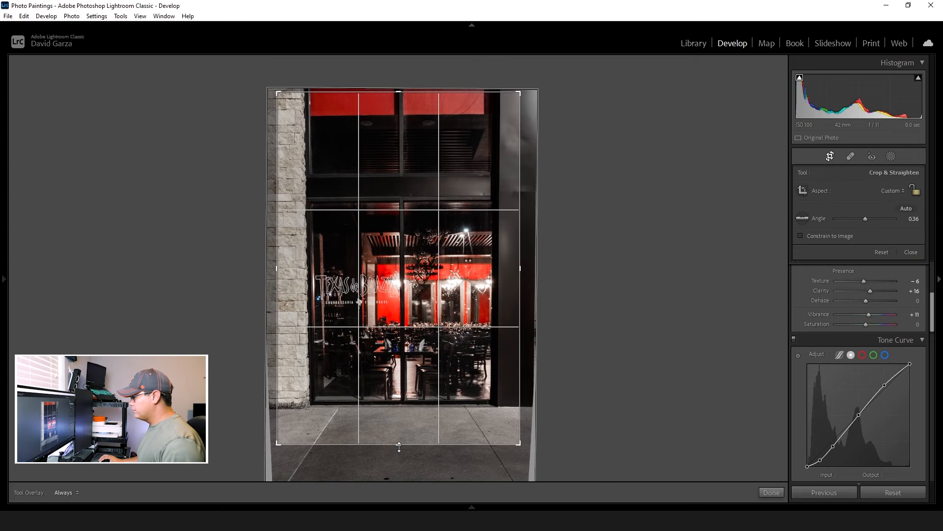
key(Return)
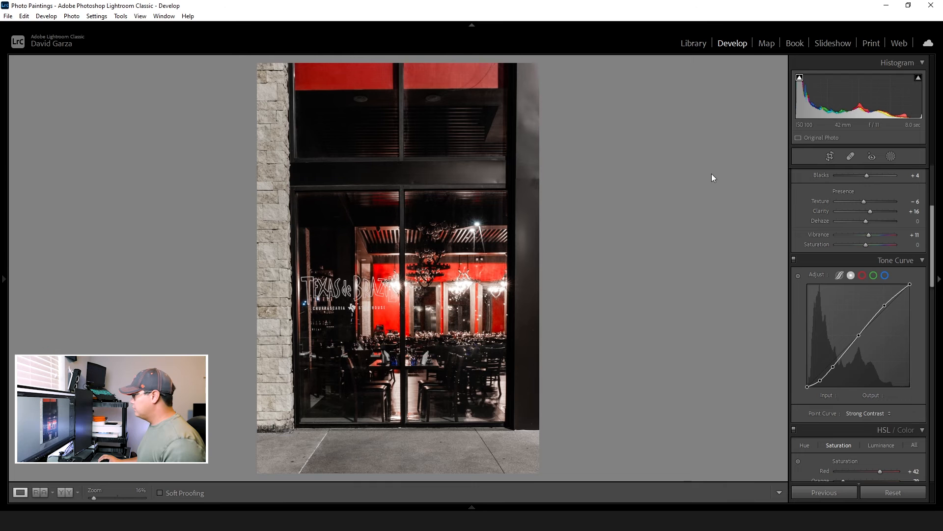
click(831, 155)
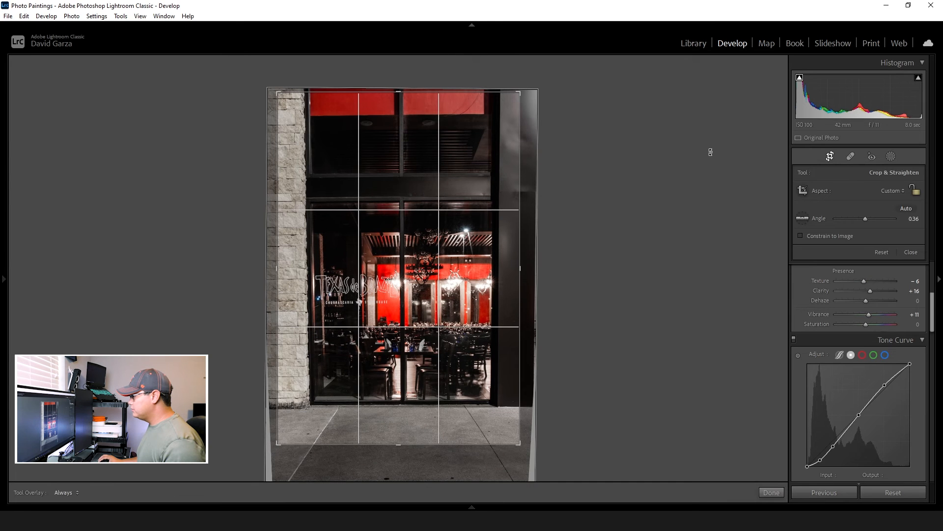
key(Return)
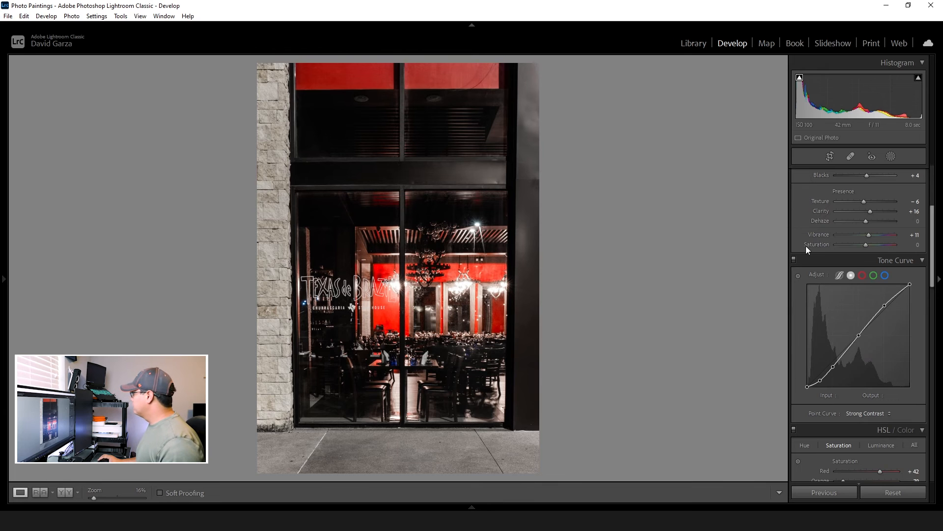
Try a warm orange color grade on the midtones with hue 29 and saturation 43.
scroll(804, 248, down, 5)
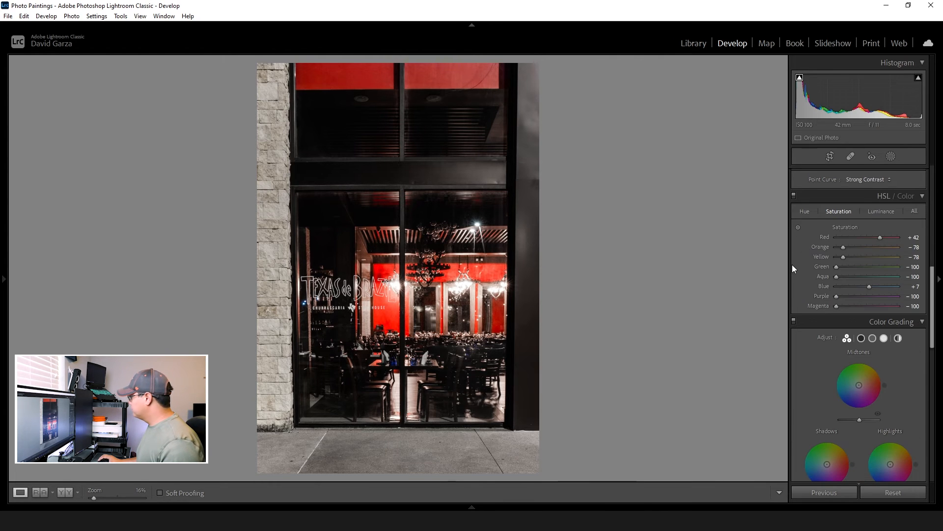
scroll(795, 269, down, 3)
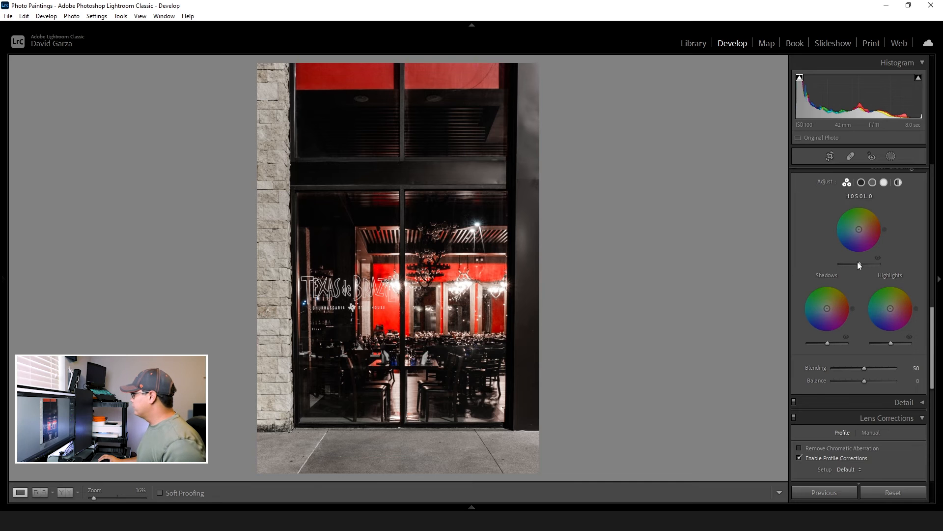
scroll(854, 229, up, 2)
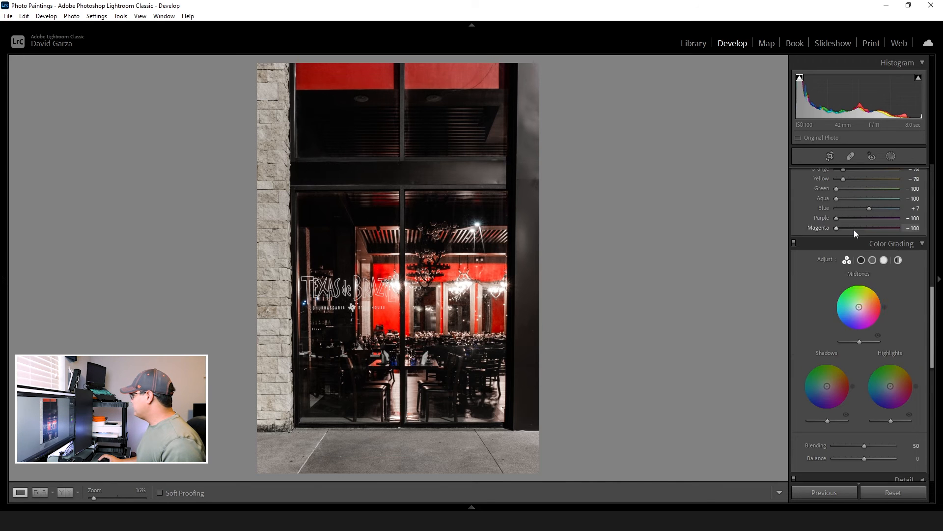
scroll(879, 287, down, 2)
mouse_move(860, 225)
mouse_down()
mouse_move(853, 220)
mouse_move(864, 215)
mouse_move(864, 235)
mouse_move(856, 229)
mouse_move(870, 237)
mouse_move(867, 224)
mouse_up()
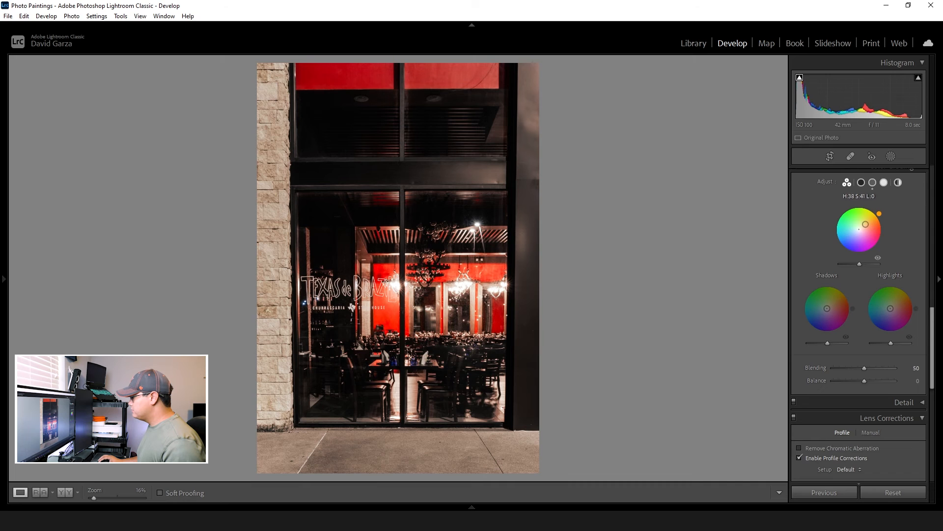
drag(865, 224, 868, 225)
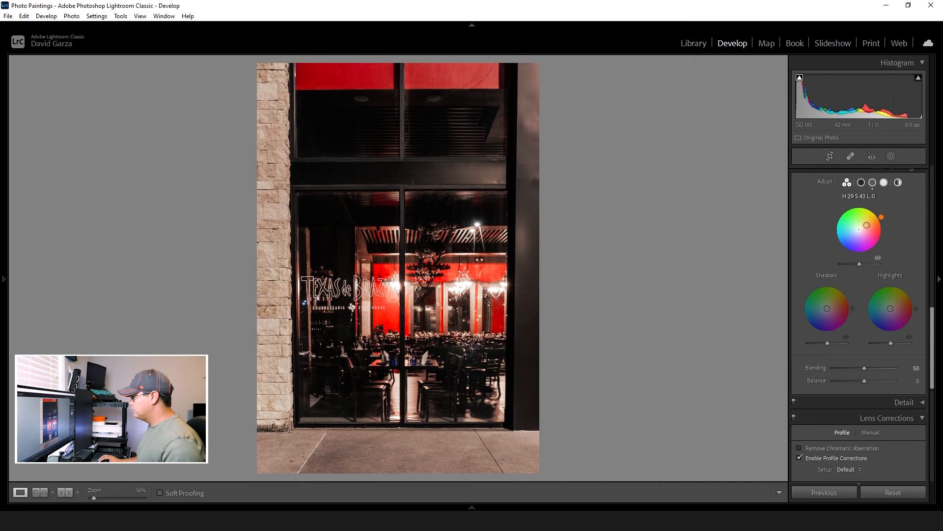
Try color tints on the highlights and shadows, including a purple highlight tint, and reset the color grading to neutral.
mouse_move(890, 308)
mouse_down()
mouse_move(875, 300)
mouse_move(898, 309)
mouse_move(883, 309)
mouse_move(878, 326)
mouse_move(899, 325)
mouse_move(893, 307)
mouse_up()
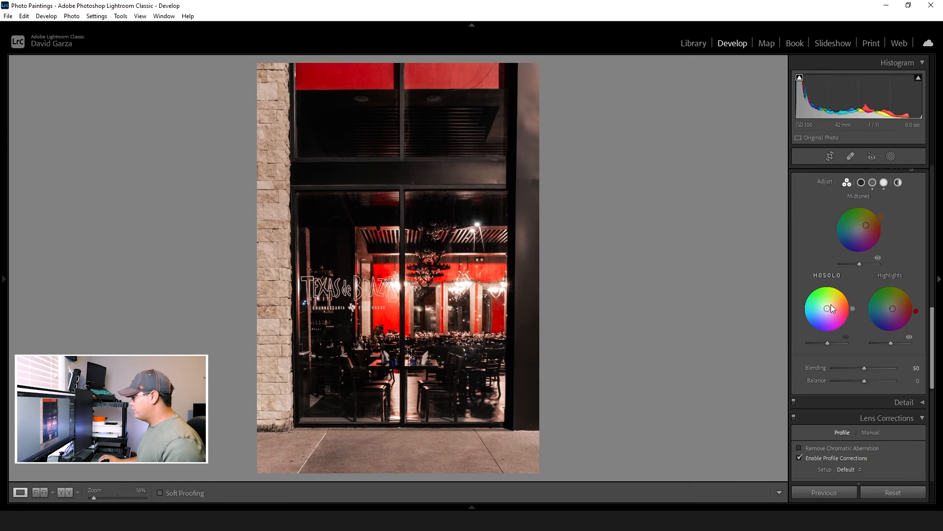
mouse_move(830, 304)
mouse_down()
mouse_move(835, 289)
mouse_move(820, 305)
mouse_move(827, 308)
mouse_up()
drag(893, 309, 893, 328)
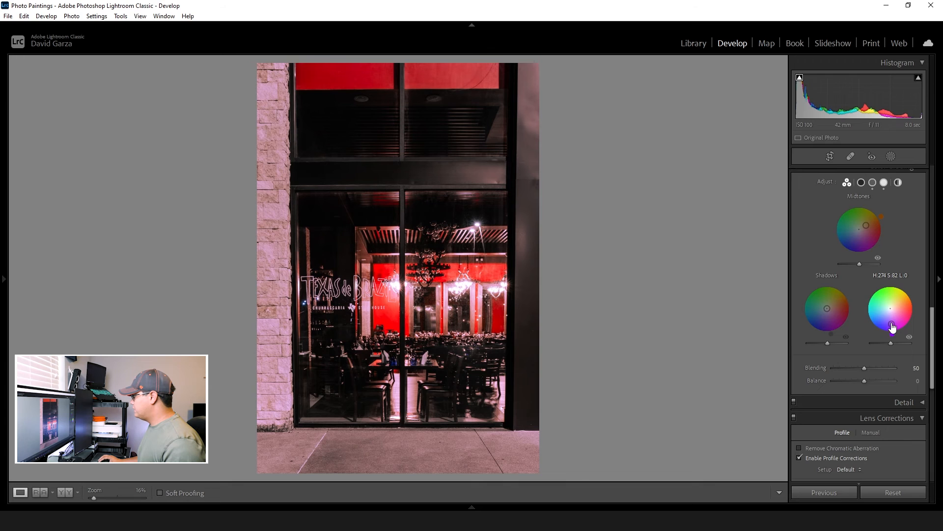
double_click(893, 328)
double_click(867, 225)
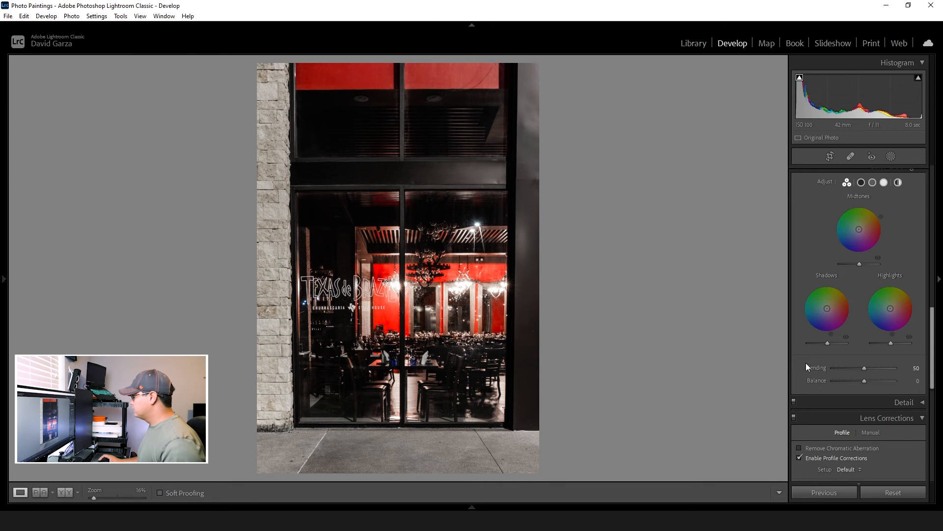
Add a subtle dark post-crop vignette with an amount of −6.
scroll(805, 363, up, 5)
scroll(807, 359, down, 10)
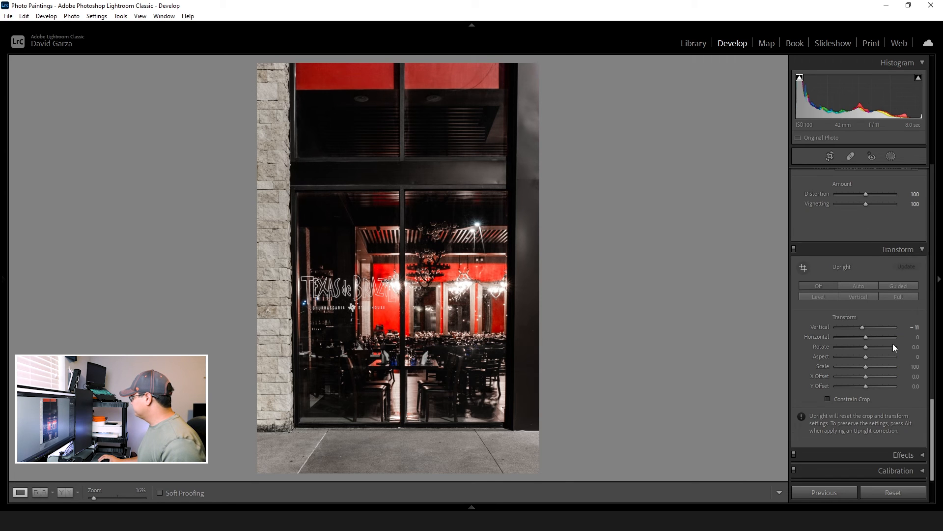
click(924, 457)
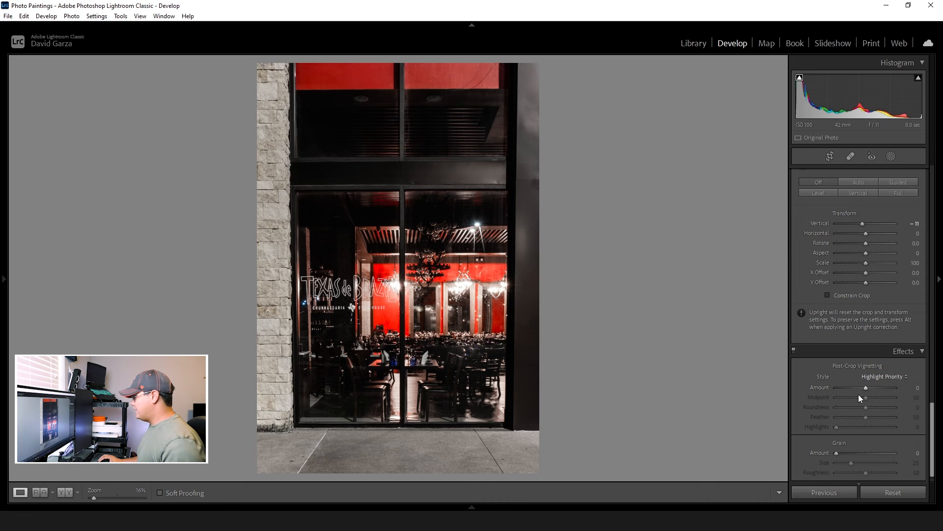
drag(865, 387, 862, 390)
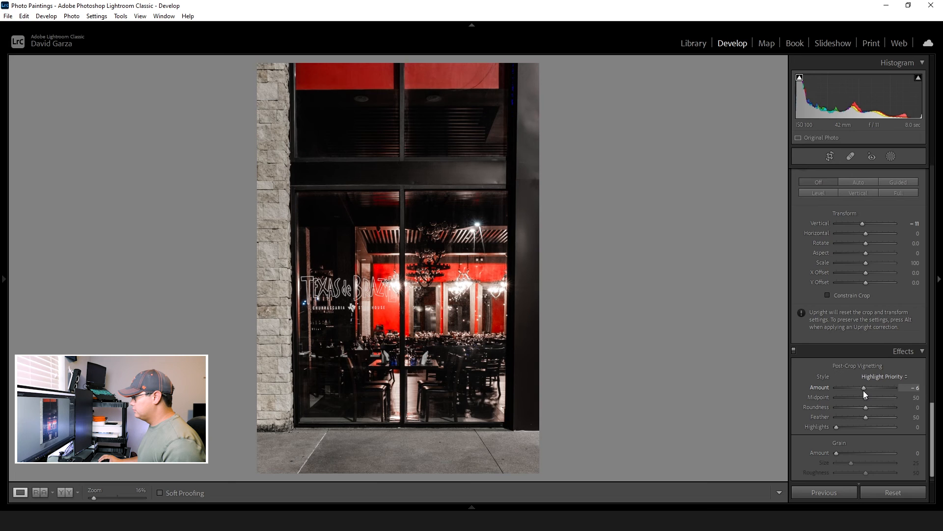
Raise the blacks to +26 and compare the edited photo with its original version.
scroll(853, 342, up, 10)
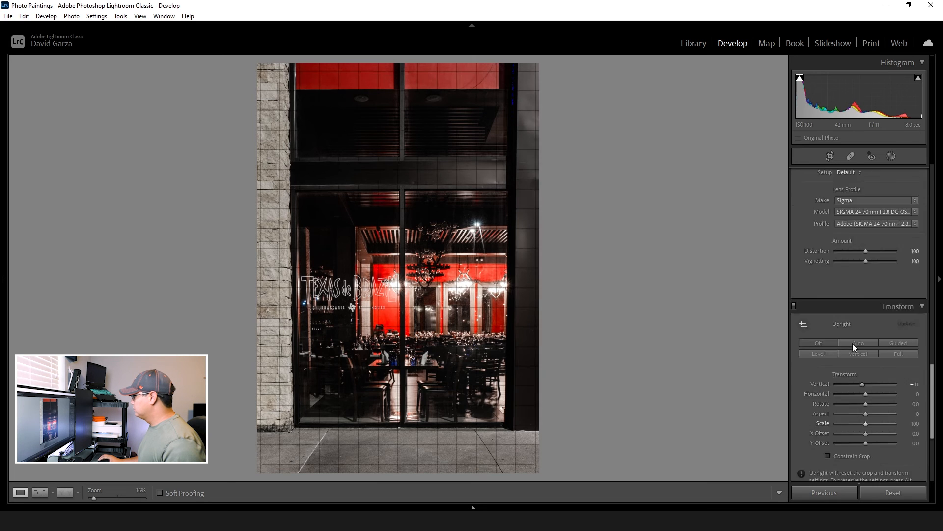
scroll(855, 310, up, 5)
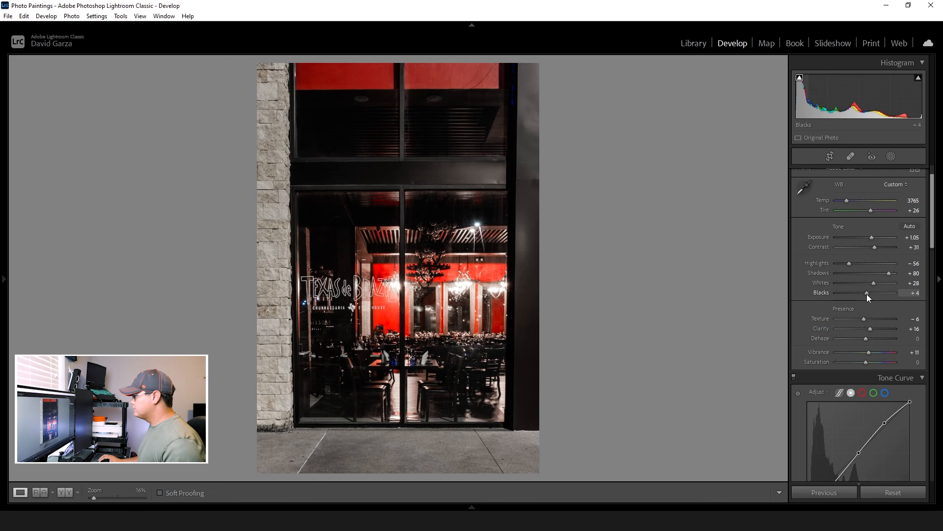
drag(868, 294, 873, 296)
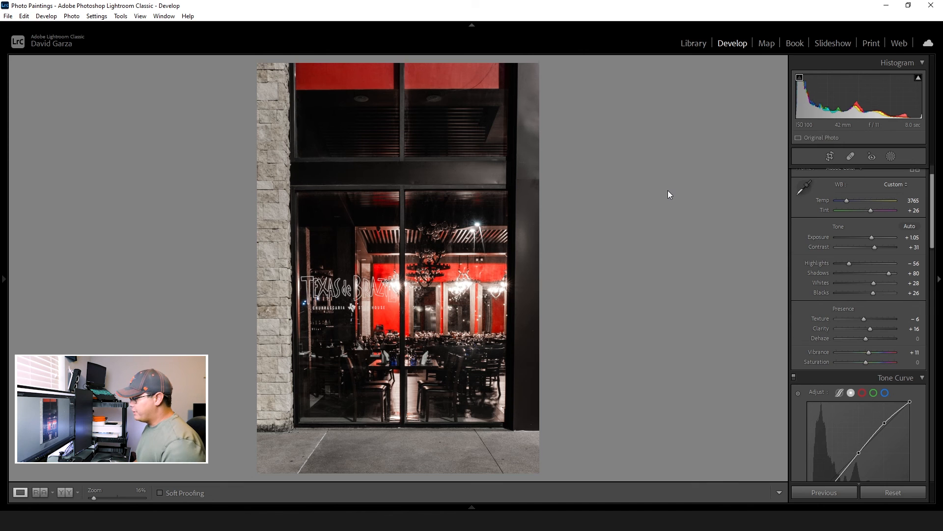
key(backslash)
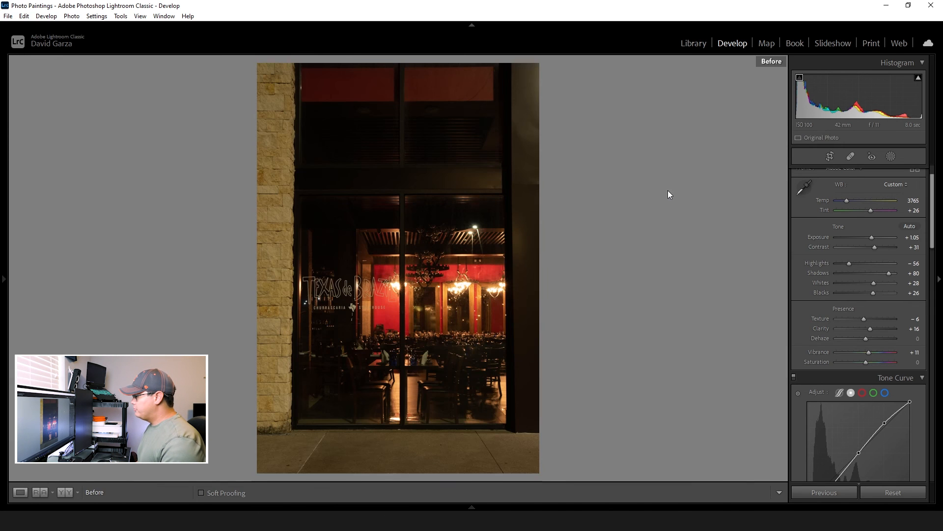